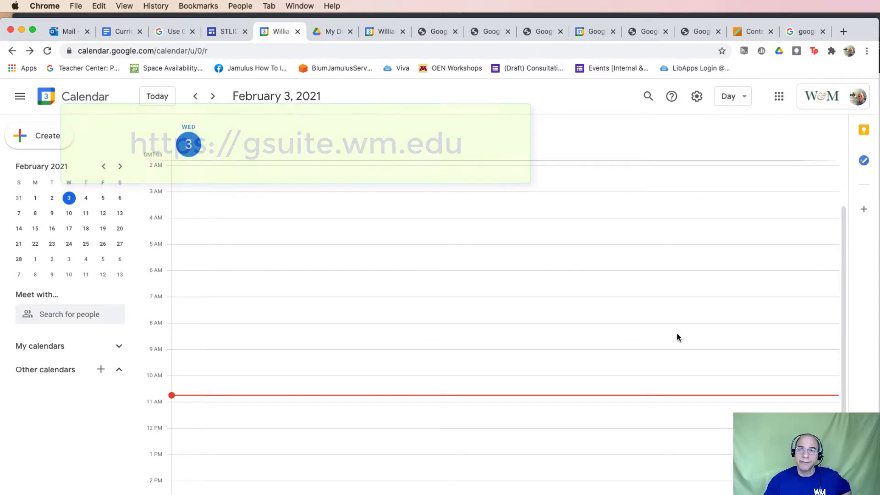
# Open and close the Google apps grid, then discard the accidental untitled draft event
pyautogui.click(780, 102)
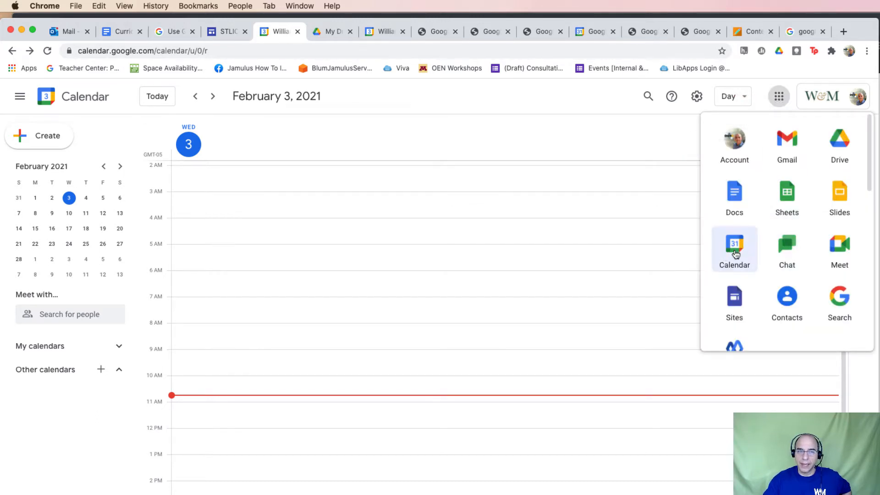
pyautogui.click(620, 136)
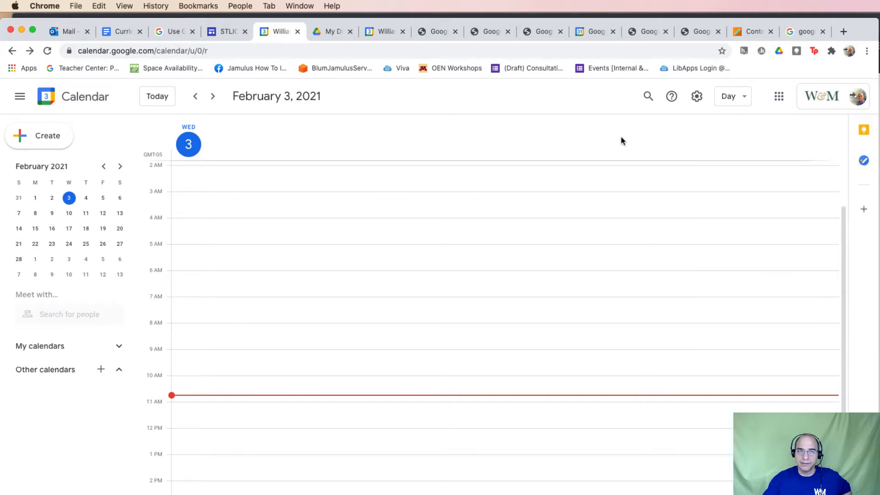
pyautogui.click(288, 155)
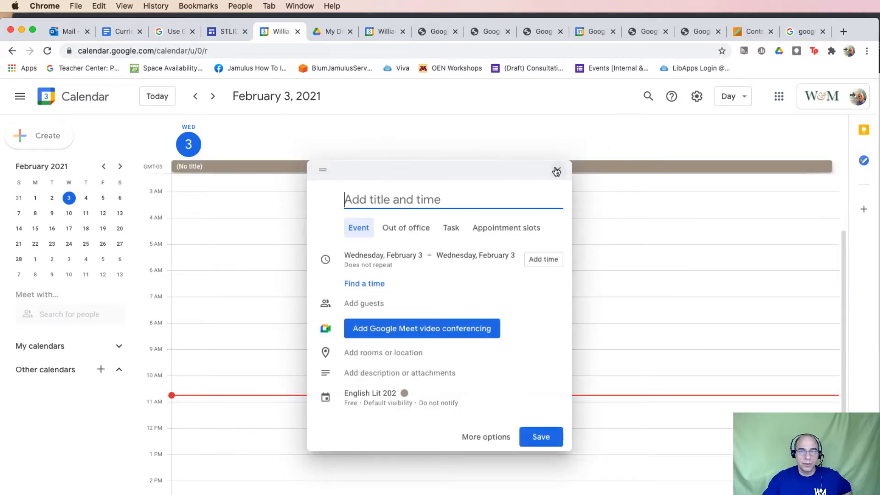
pyautogui.click(558, 170)
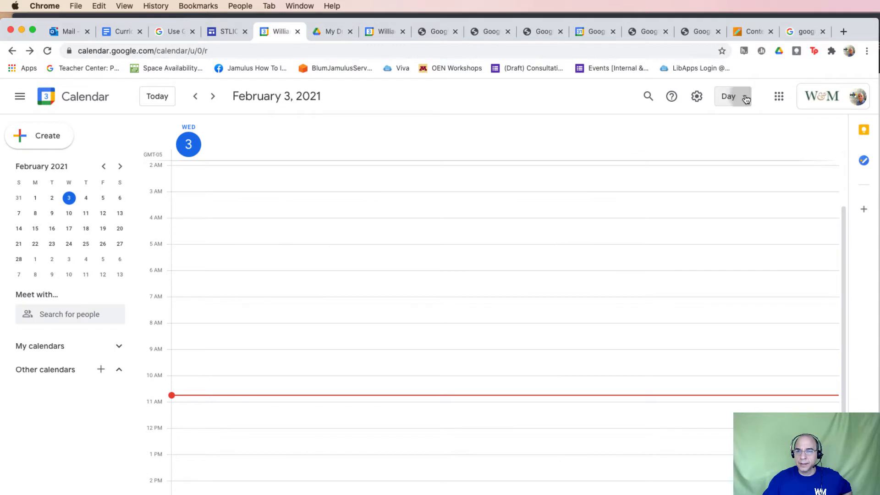
# Switch the view to Month, then to Week, showing January 31 – February 6, 2021
pyautogui.click(745, 98)
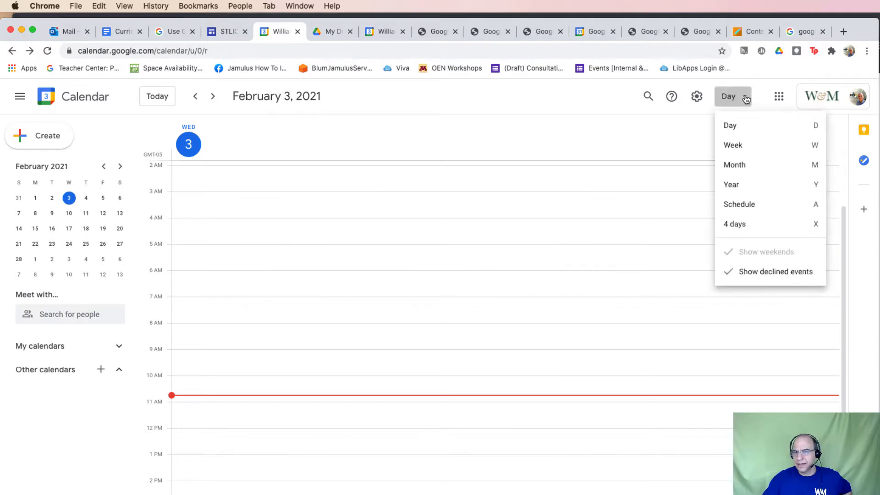
pyautogui.click(734, 165)
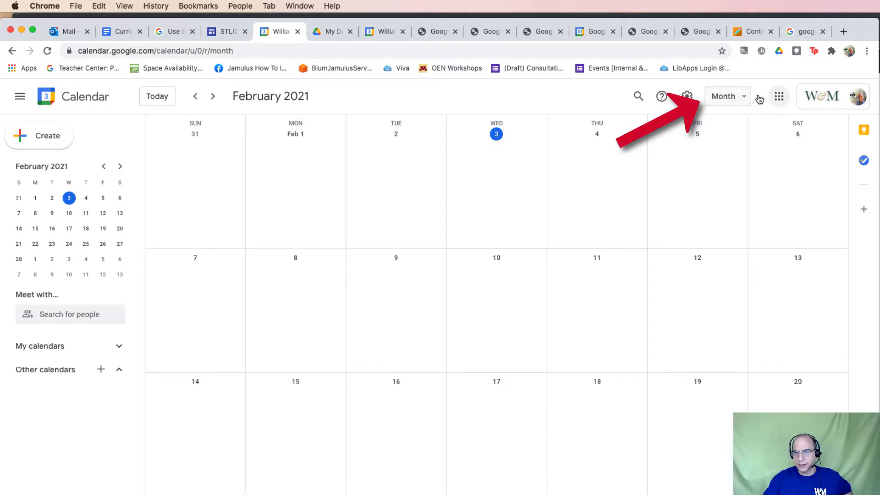
pyautogui.click(742, 99)
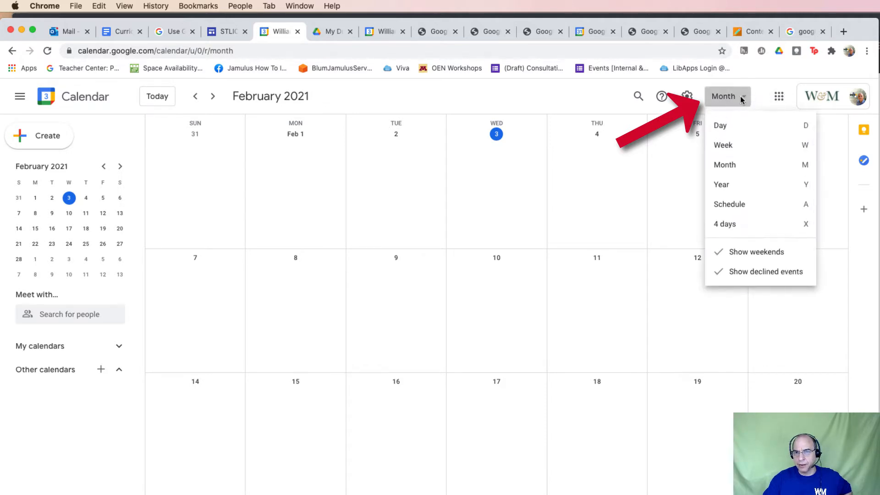
pyautogui.click(722, 145)
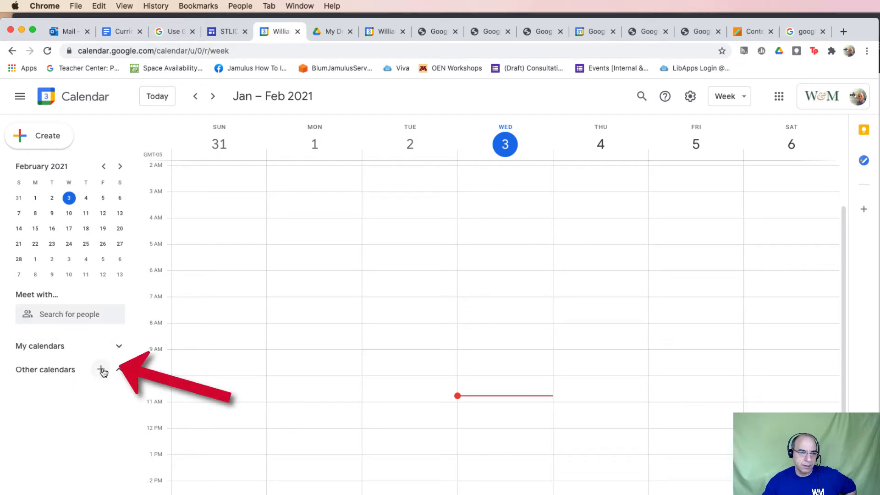
# Create a new calendar named '<instructor's name>'s New Class'
pyautogui.click(101, 370)
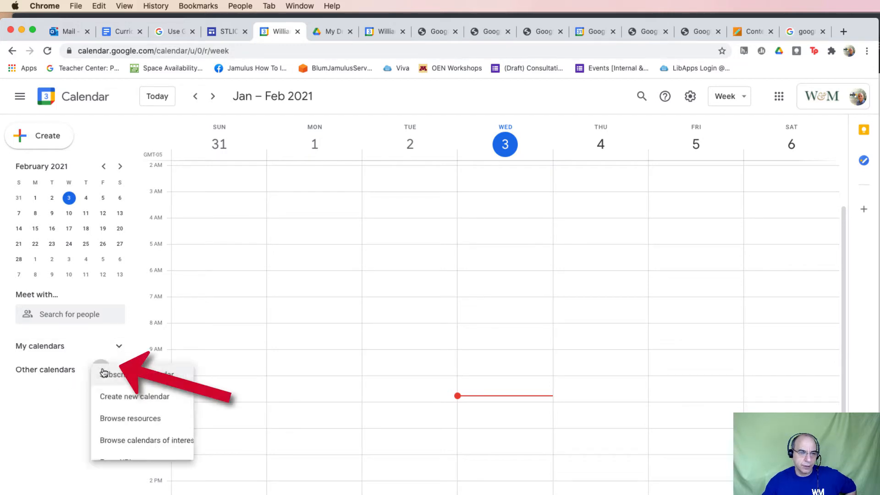
pyautogui.click(116, 397)
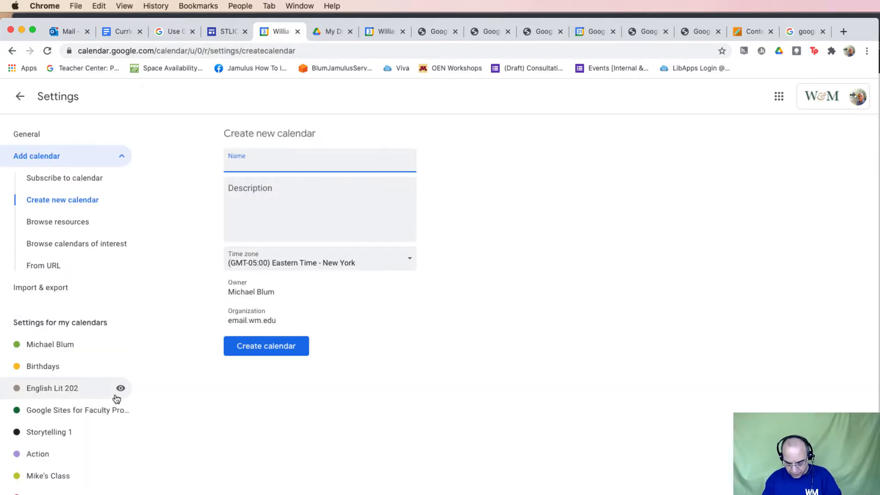
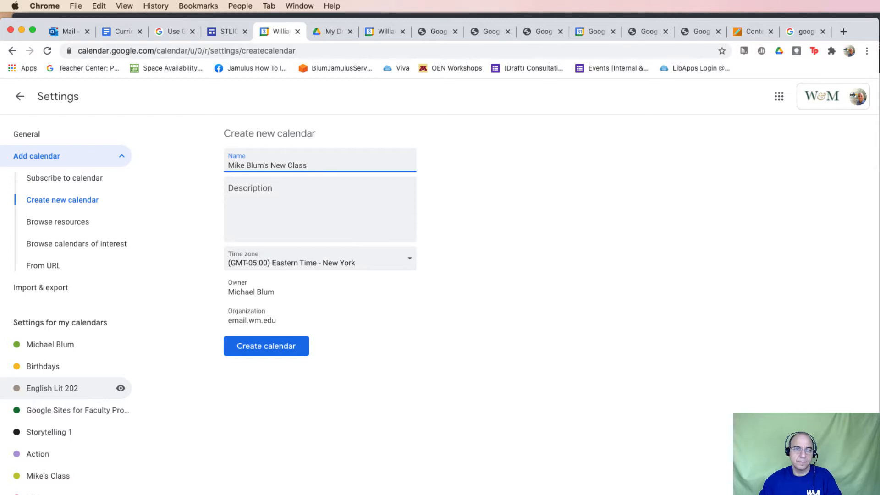
pyautogui.click(258, 349)
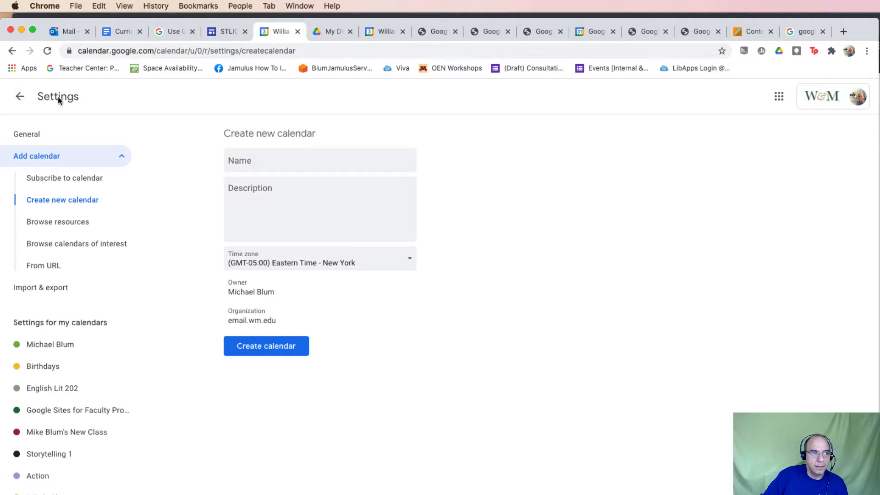
# Return to week view and show only the new class calendar, hiding Google Sites faculty and English Lit 202
pyautogui.click(18, 98)
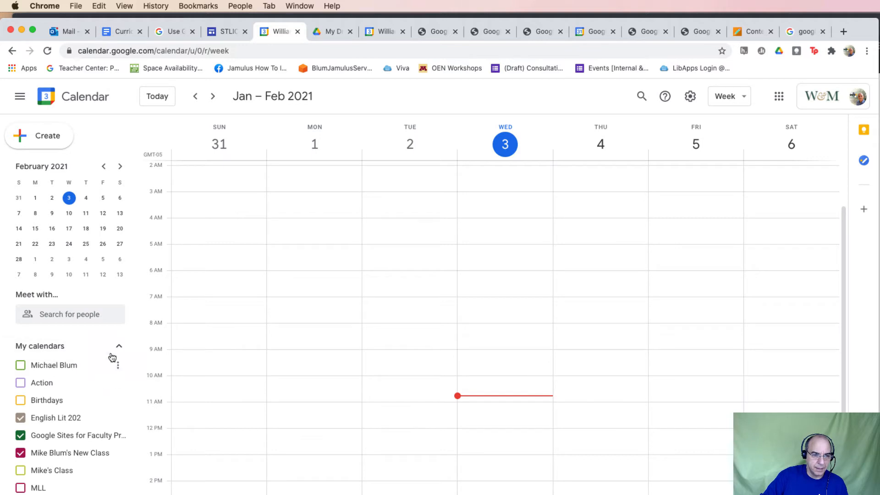
pyautogui.click(20, 434)
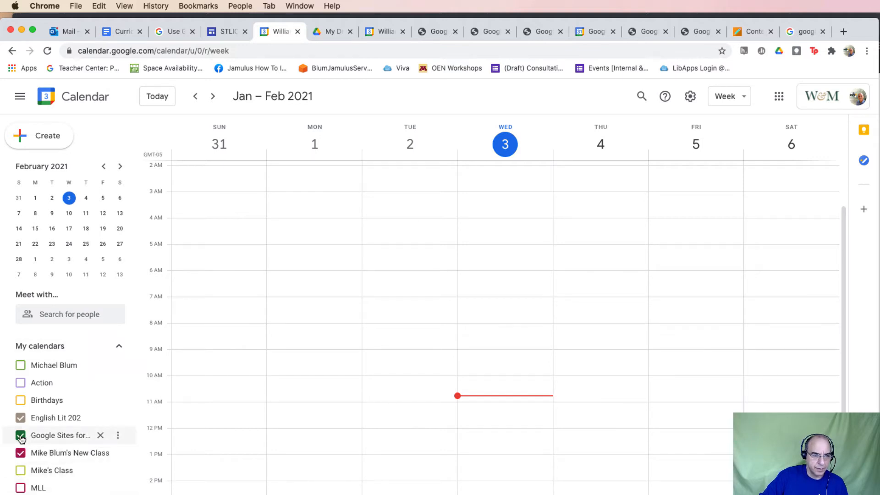
pyautogui.click(20, 418)
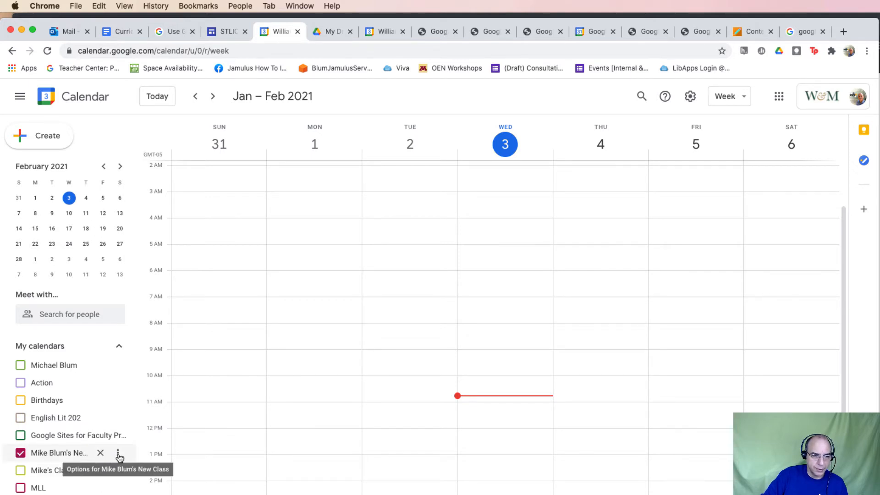
pyautogui.click(118, 454)
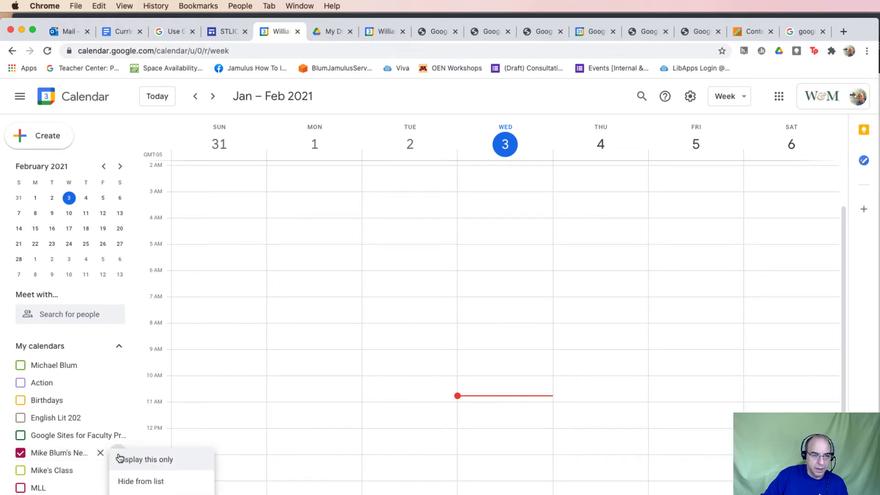
pyautogui.click(154, 459)
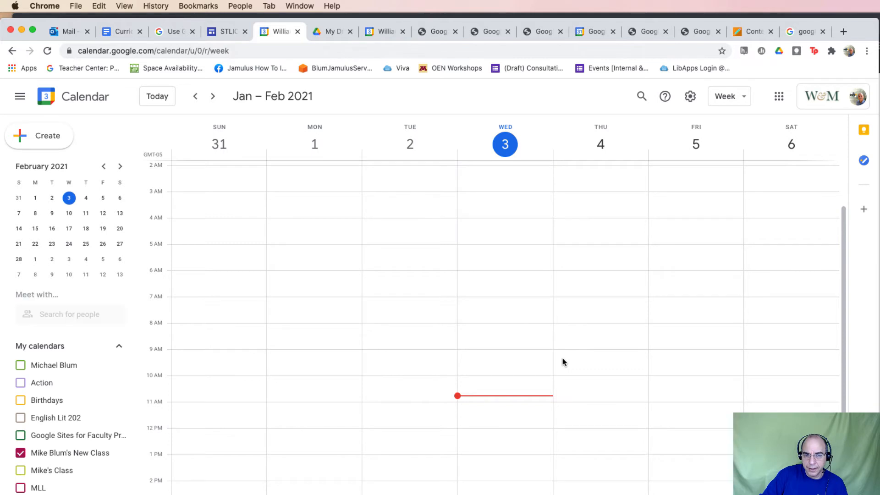
# Create a 'Student Meetings' entry on Thursday Feb 4 at 9am as appointment slots
pyautogui.click(563, 361)
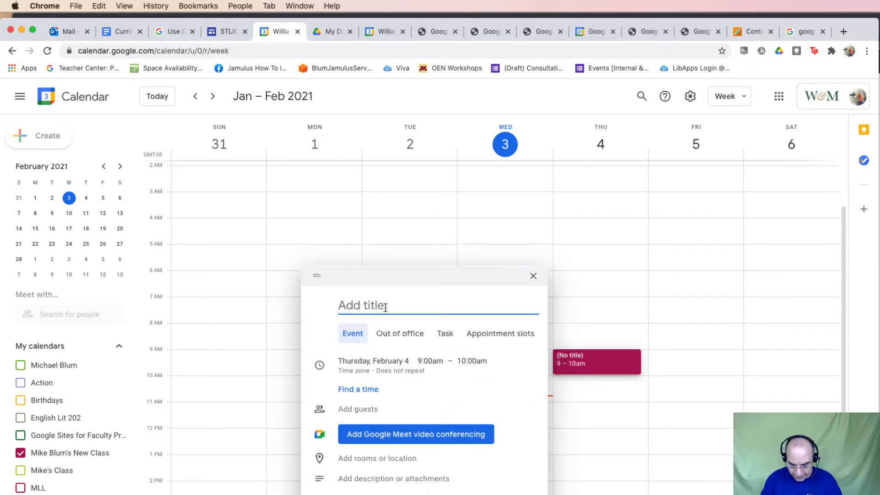
pyautogui.write('S')
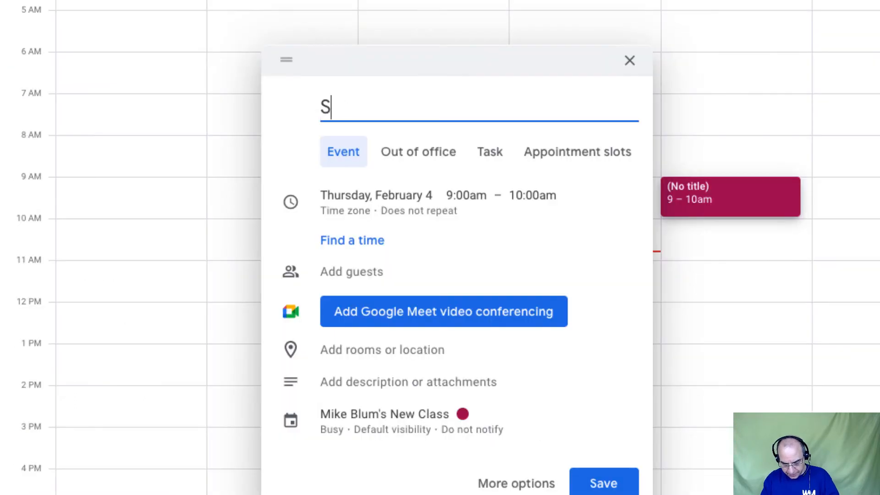
pyautogui.write('tudent Meetings')
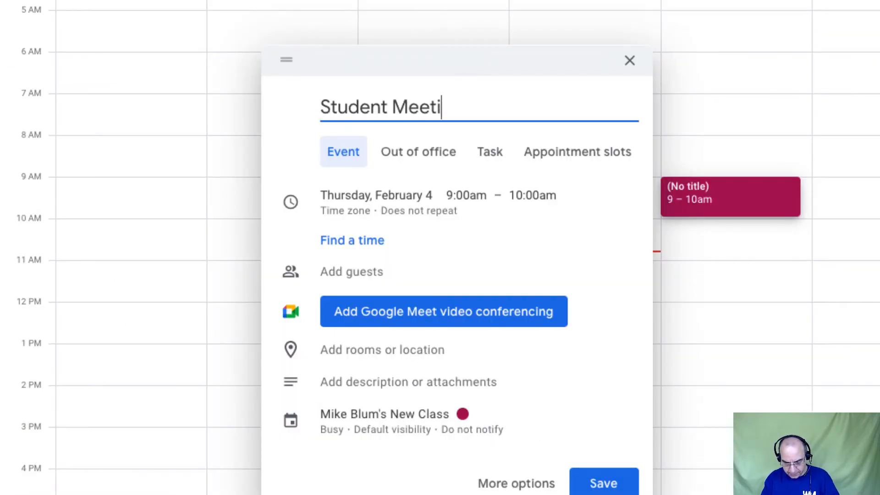
pyautogui.click(572, 157)
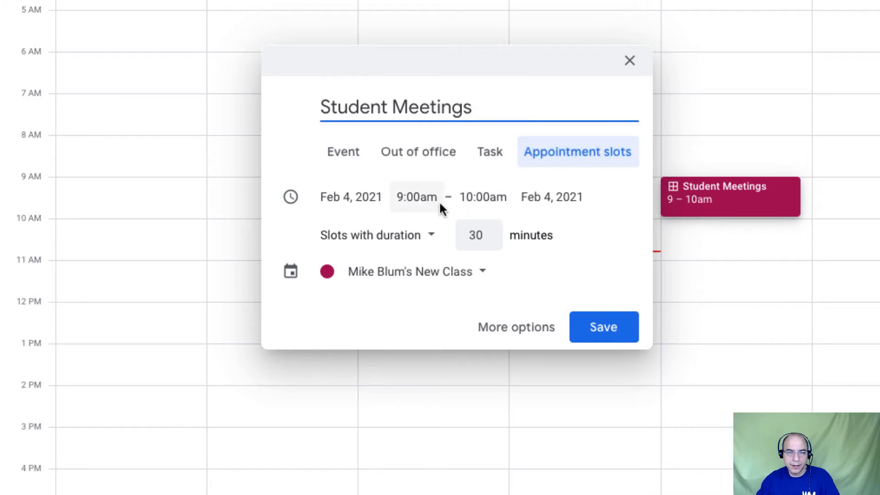
# Set the slot duration to 30 minutes
pyautogui.click(430, 240)
pyautogui.click(487, 231)
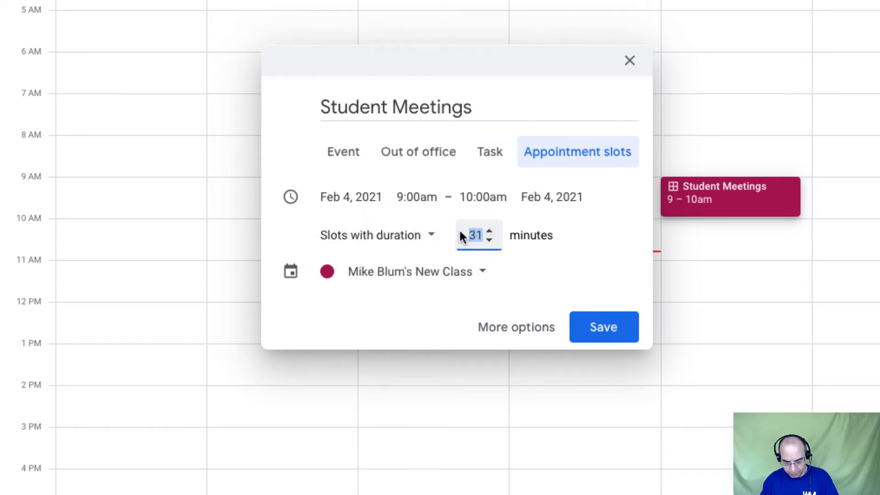
pyautogui.write('15')
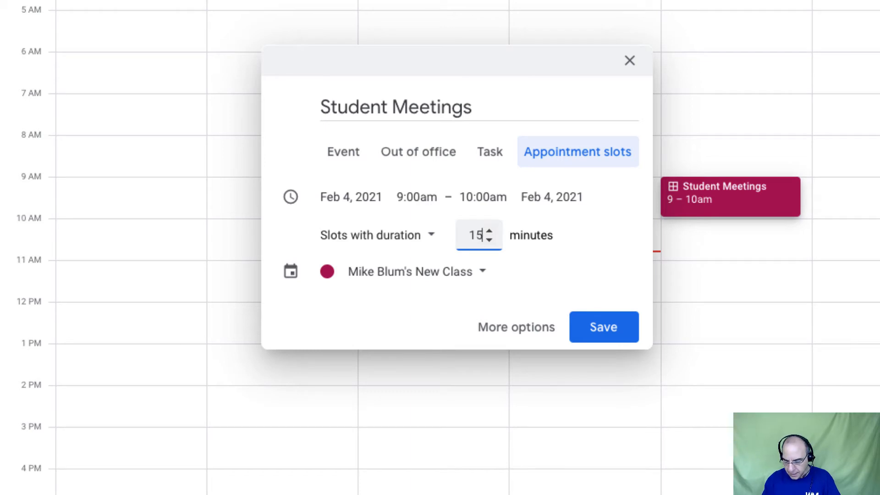
pyautogui.press('BackSpace')
pyautogui.press('BackSpace')
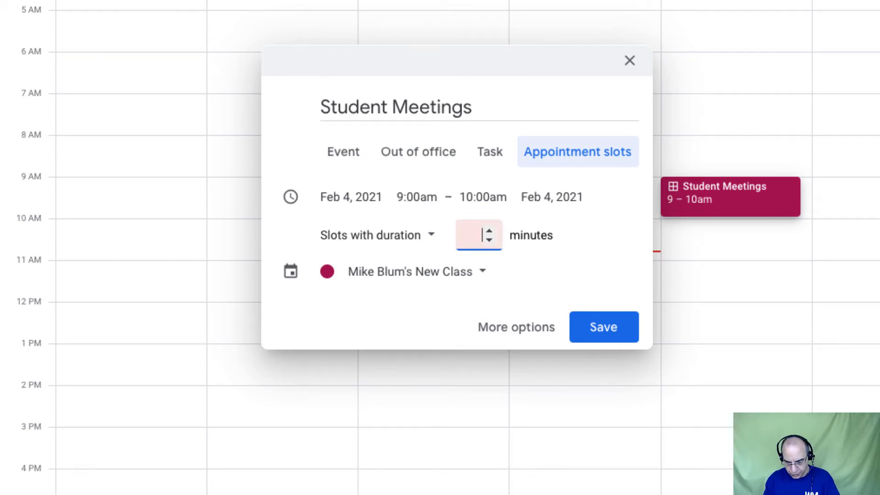
pyautogui.write('30')
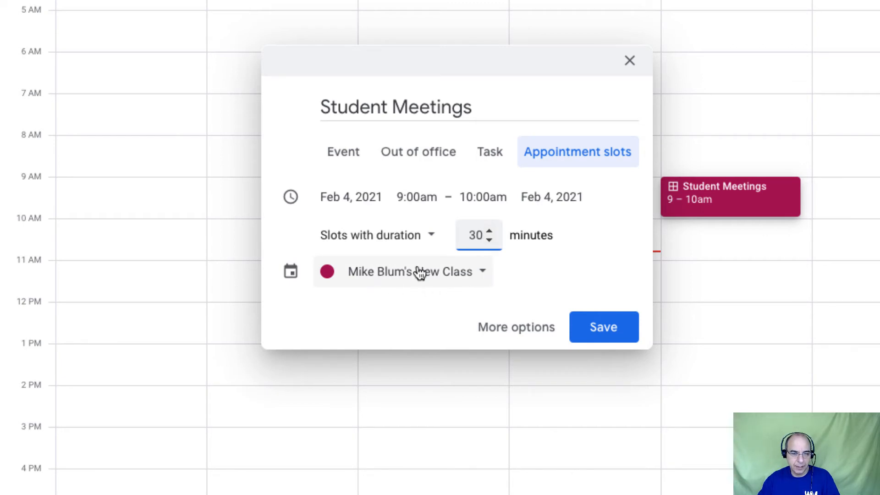
# Keep the slots on the new class calendar and set the block's end time to 12:00pm
pyautogui.click(484, 274)
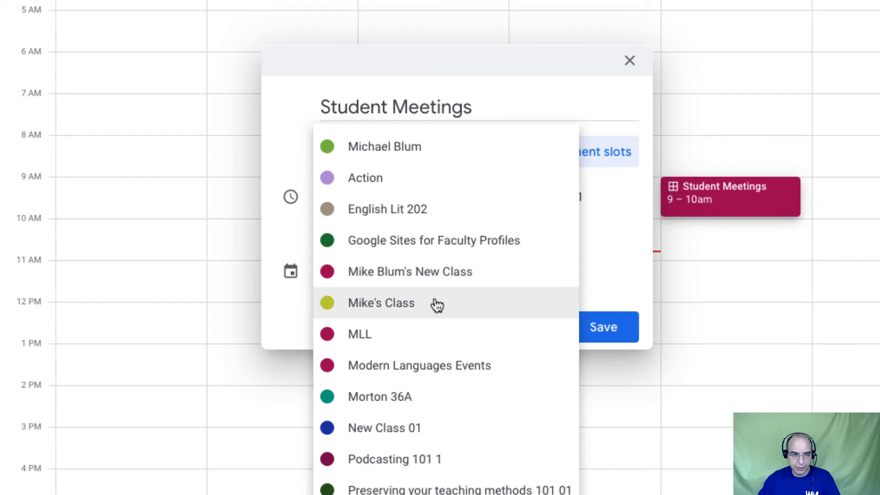
pyautogui.click(438, 280)
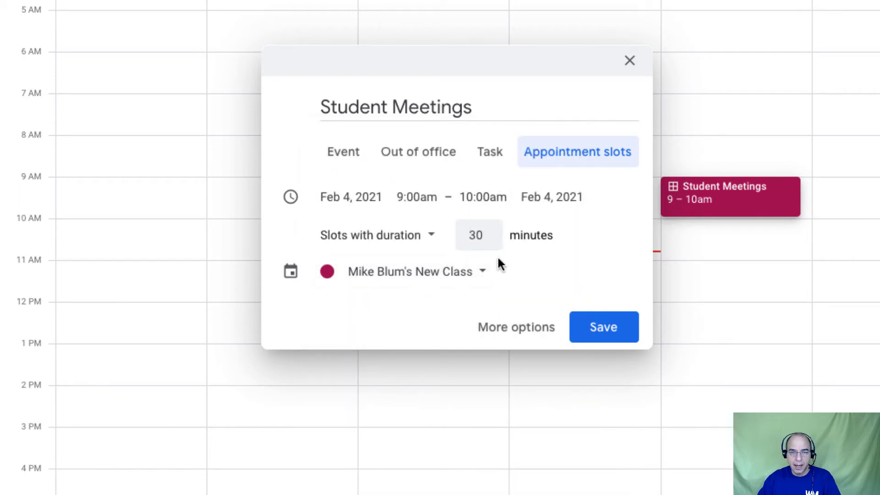
pyautogui.click(467, 199)
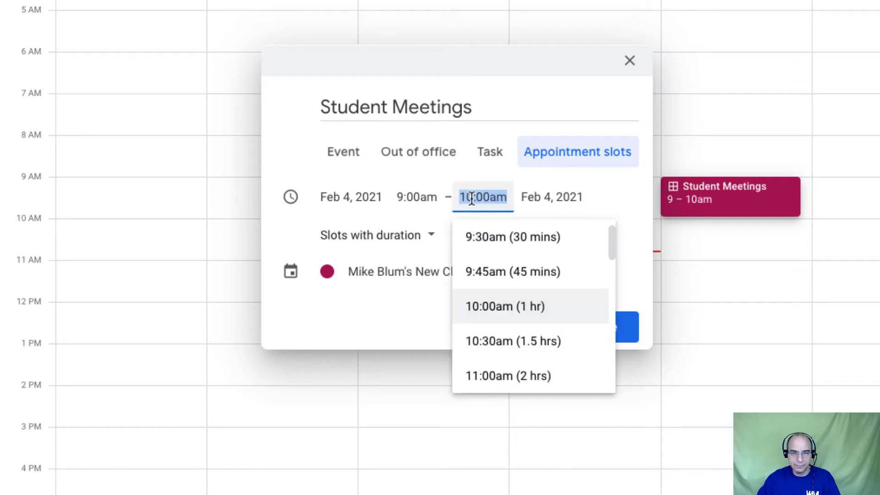
pyautogui.click(471, 198)
pyautogui.moveTo(471, 199); pyautogui.dragTo(464, 199)
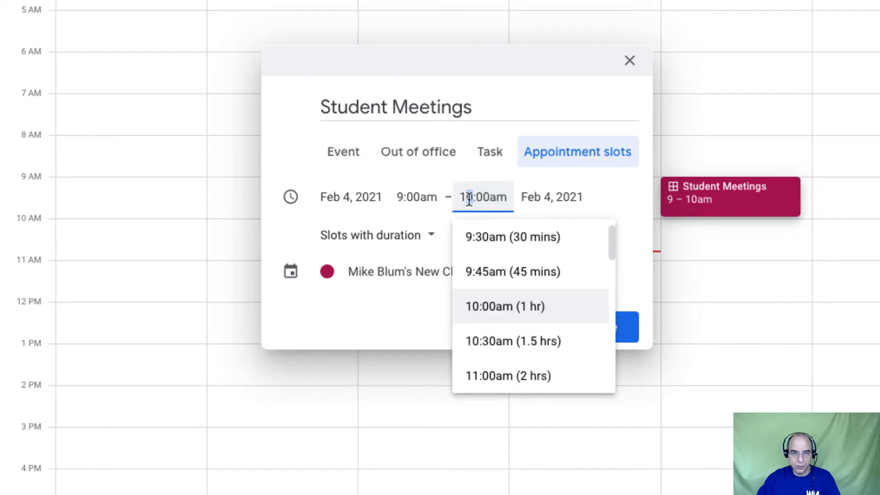
pyautogui.tripleClick(469, 198)
pyautogui.write('2')
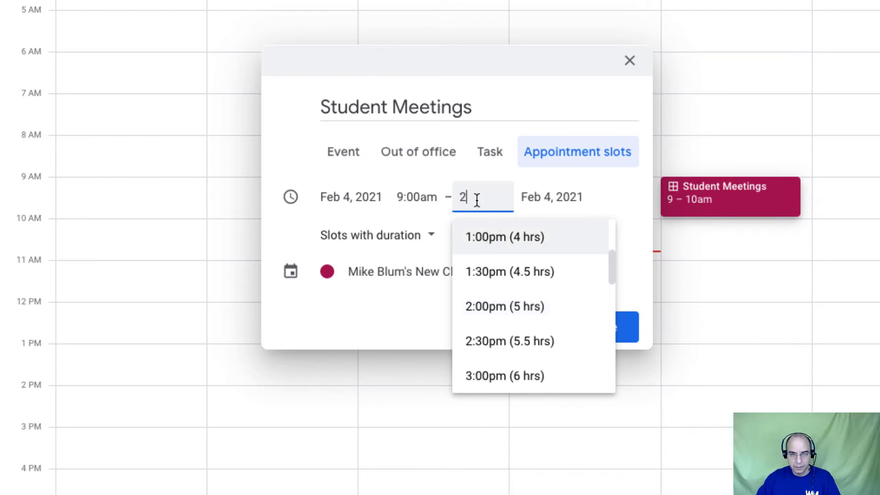
pyautogui.press('BackSpace')
pyautogui.write('12:')
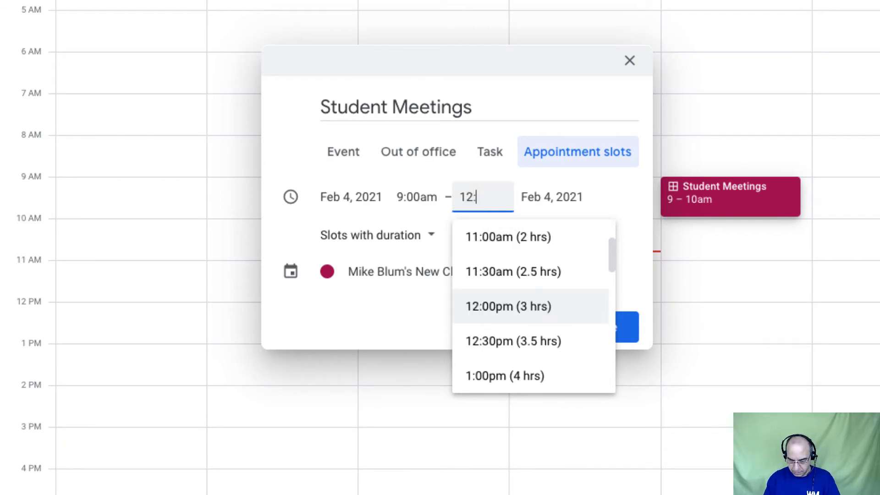
pyautogui.write('00')
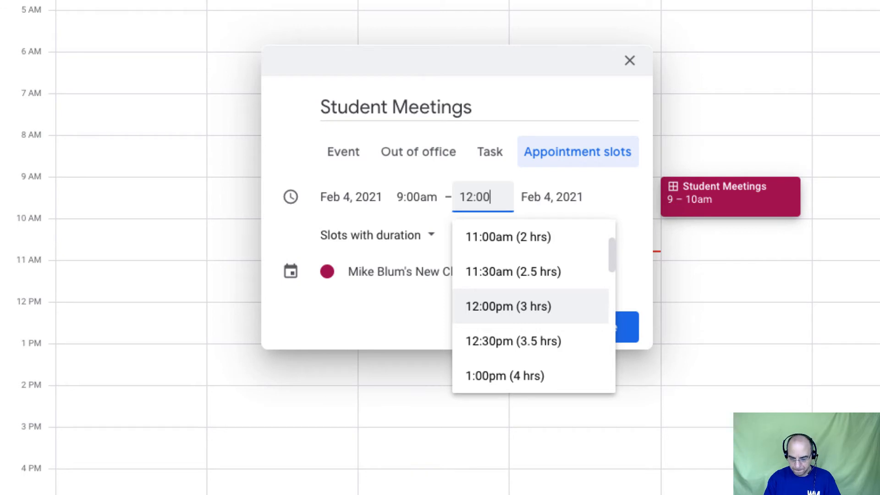
pyautogui.click(510, 298)
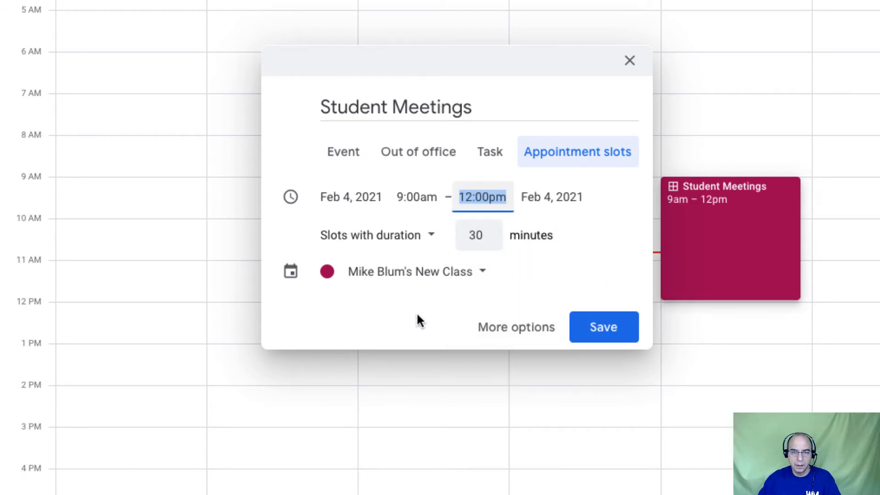
# In full event details, add the instructor's Zoom link as location and save Student Meetings
pyautogui.click(520, 332)
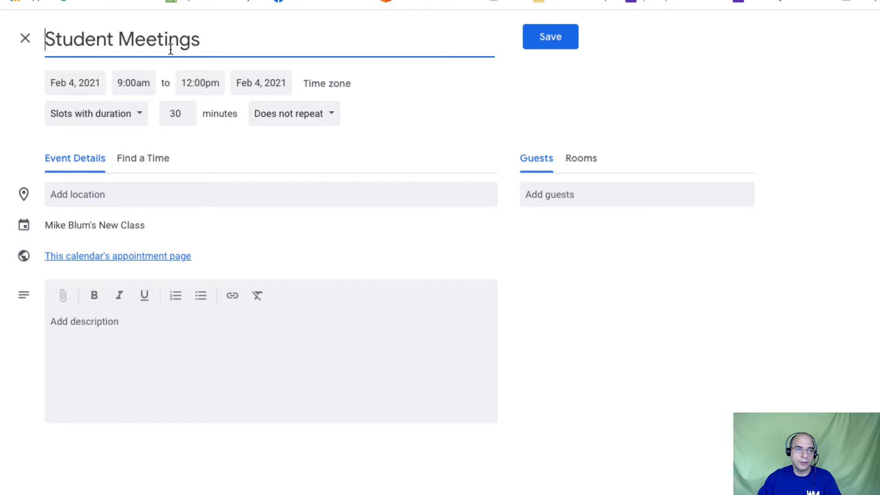
pyautogui.click(102, 197)
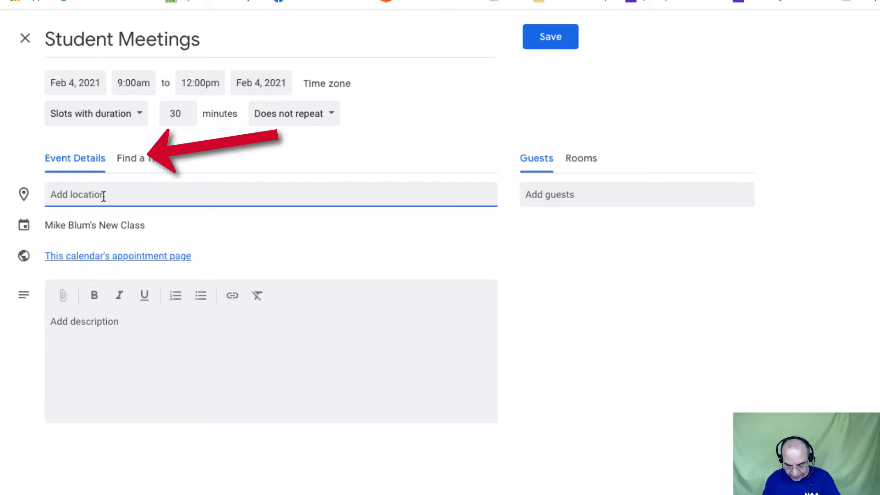
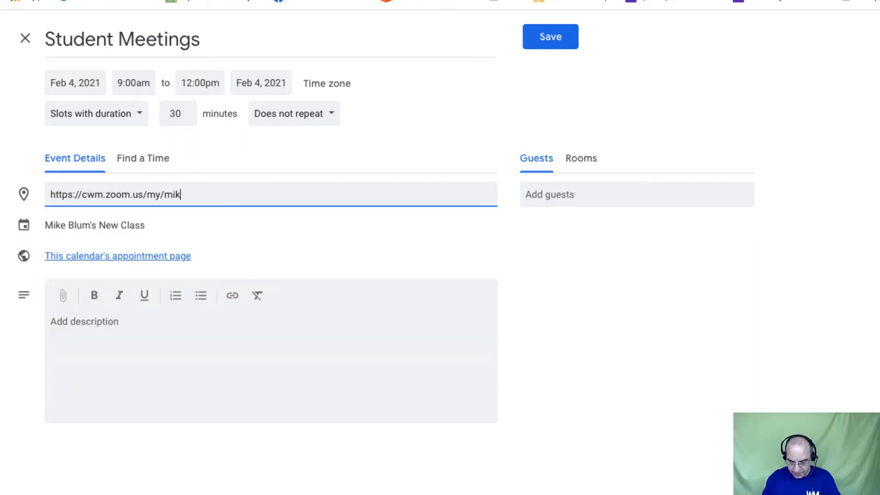
pyautogui.click(159, 160)
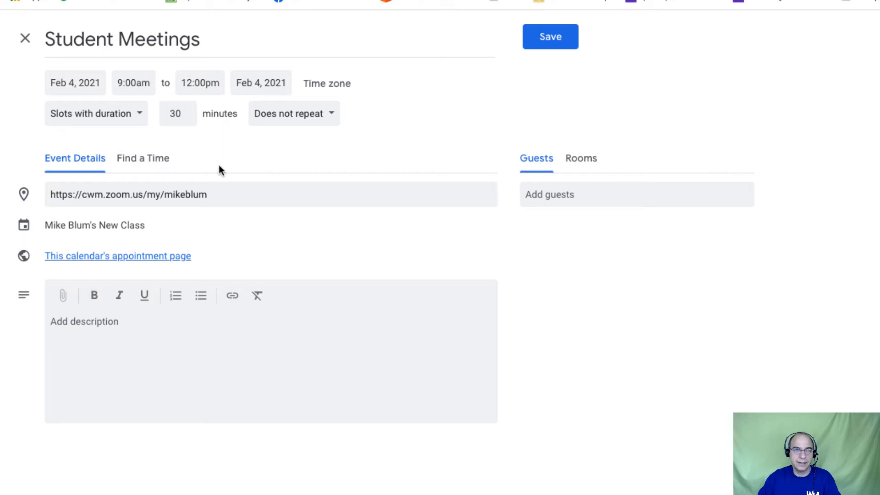
pyautogui.click(559, 37)
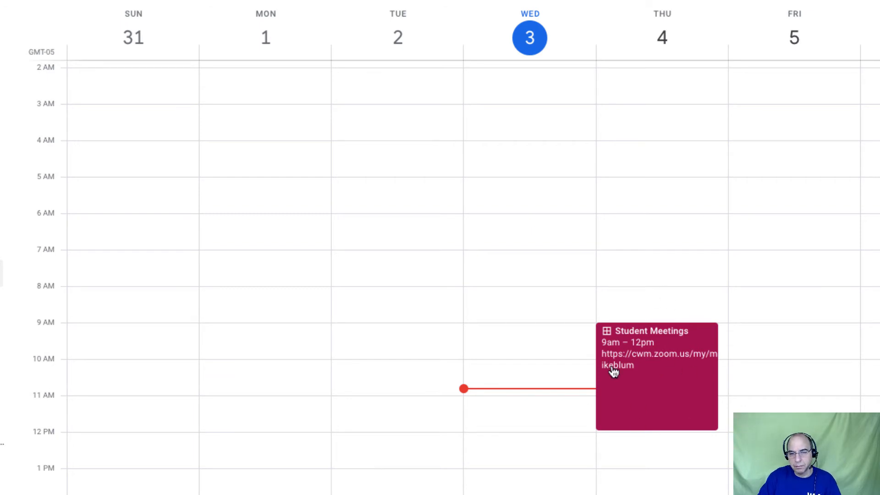
# Open the Student Meetings block and go to the calendar's appointment sign-up page
pyautogui.click(658, 390)
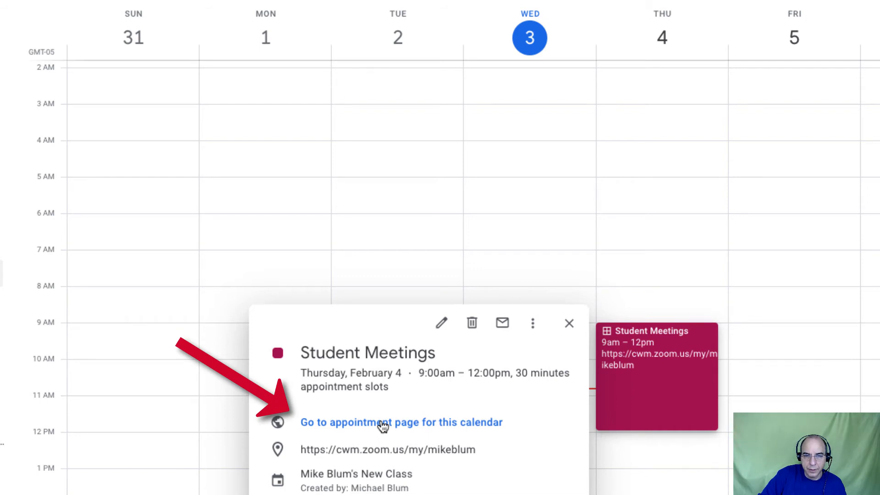
pyautogui.click(464, 421)
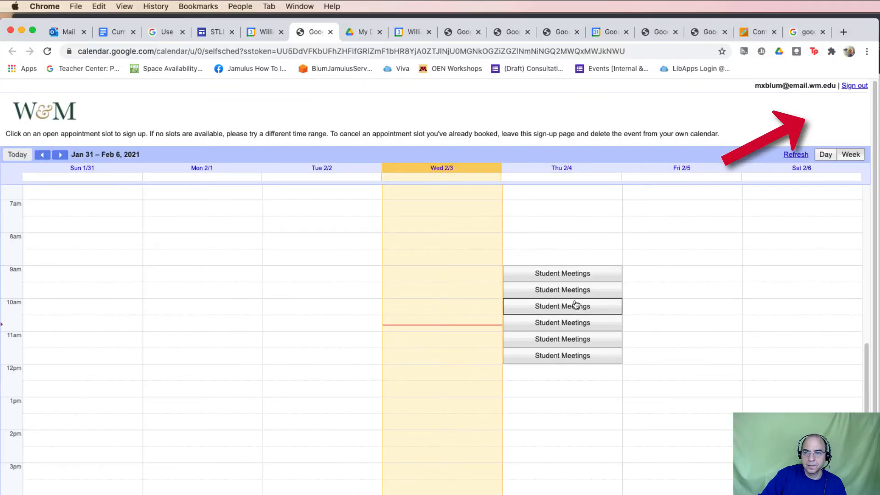
# Check Thursday Feb 4's six slots in Day view, select the page URL, and return to Blackboard
pyautogui.click(825, 155)
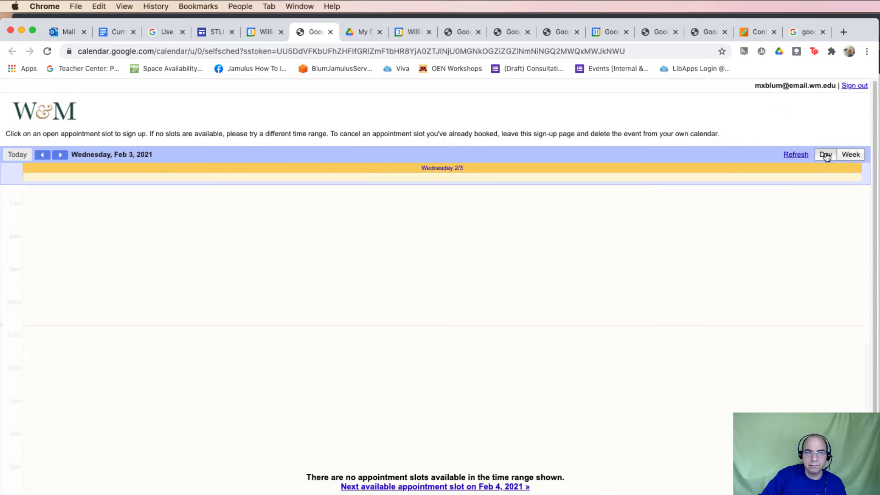
pyautogui.click(60, 155)
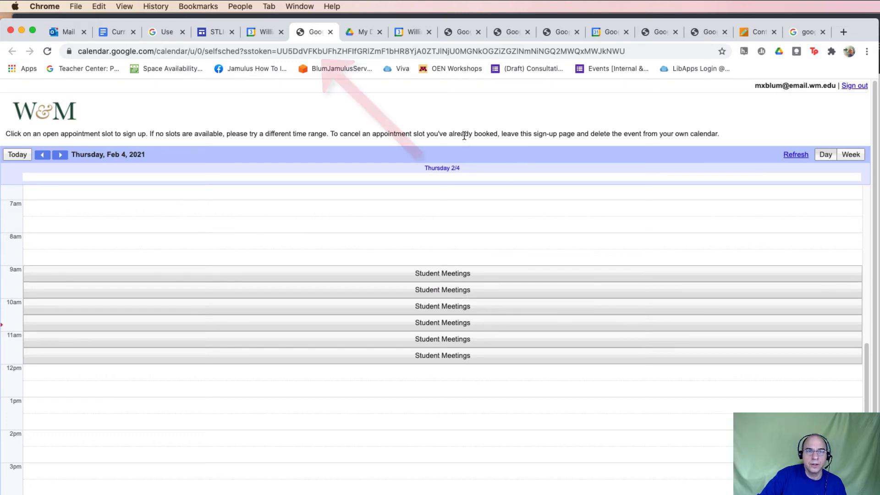
pyautogui.click(398, 48)
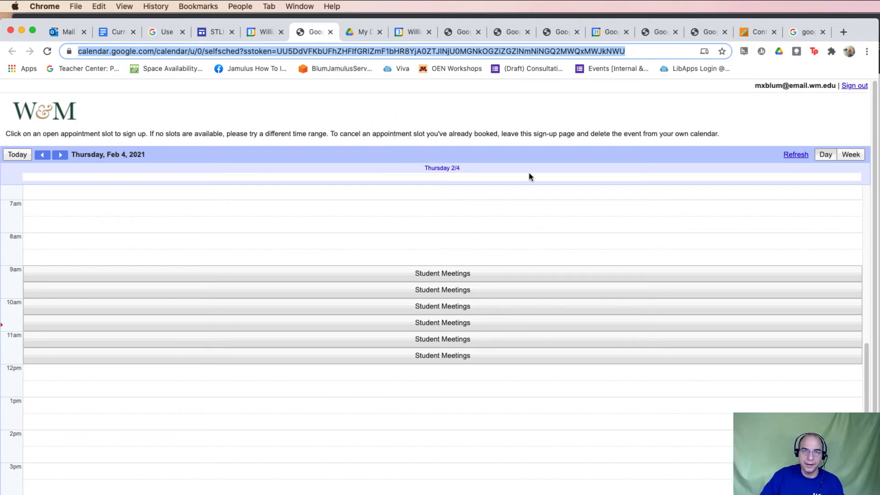
pyautogui.click(754, 31)
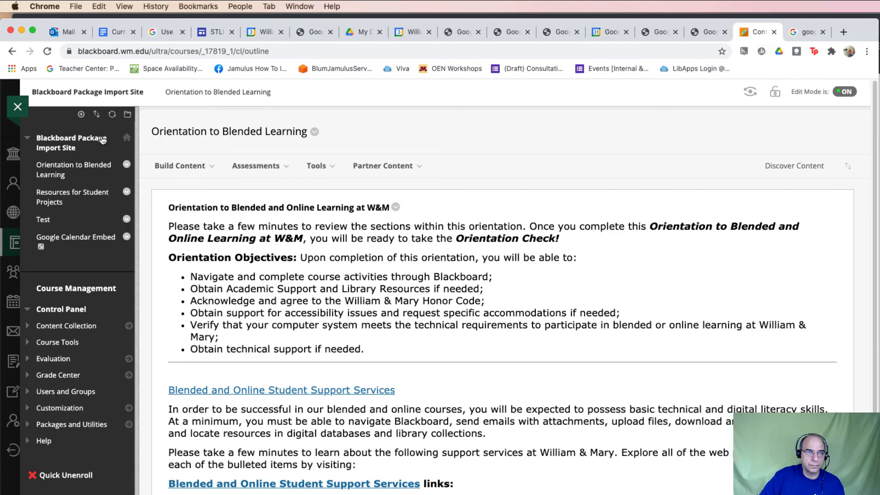
# Add an 'Appointments' content area, available to users, to the course menu
pyautogui.click(81, 115)
pyautogui.click(92, 133)
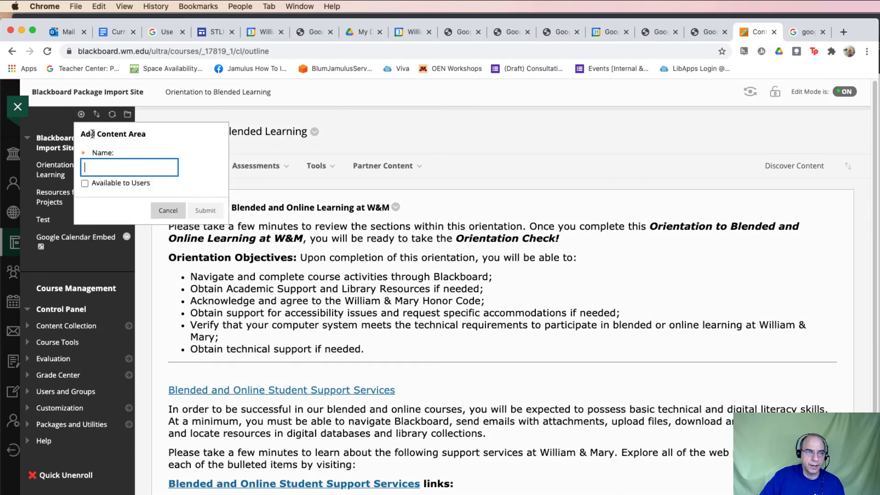
pyautogui.write('Ap')
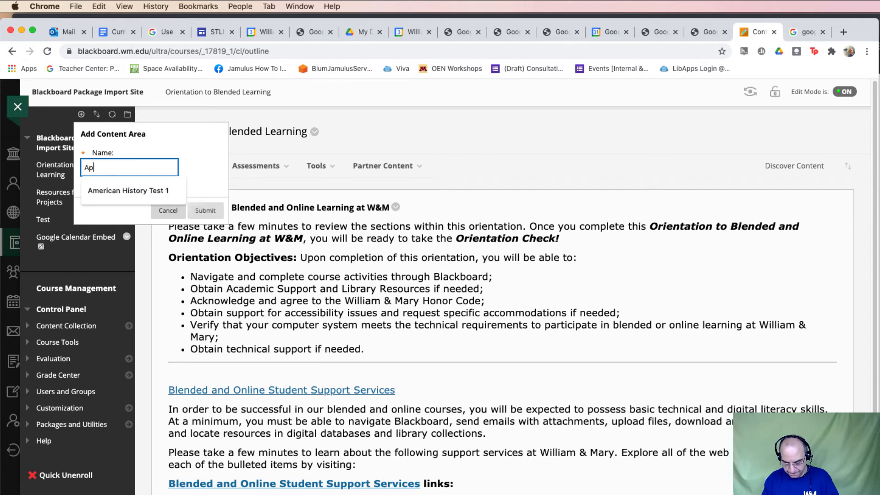
pyautogui.write('pointments')
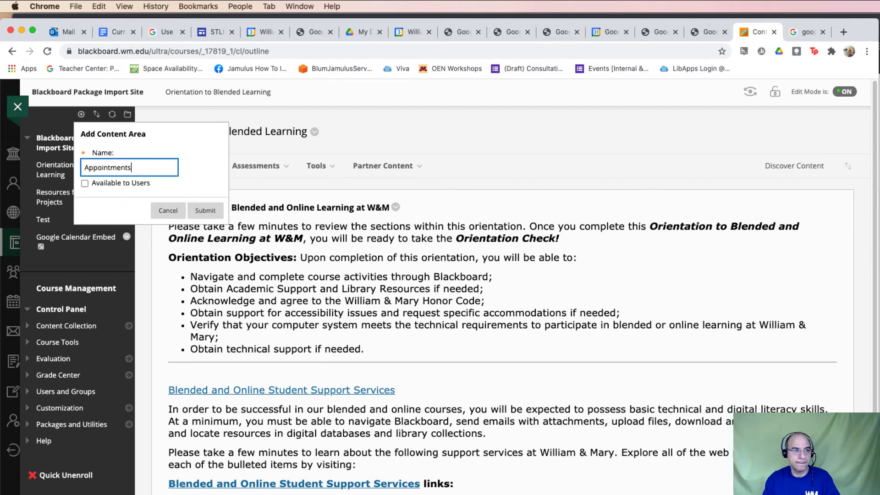
pyautogui.click(85, 184)
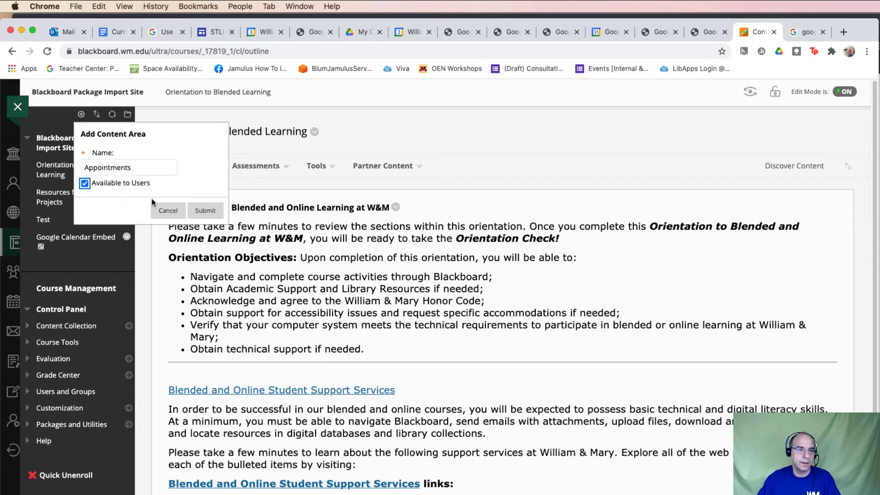
pyautogui.click(205, 210)
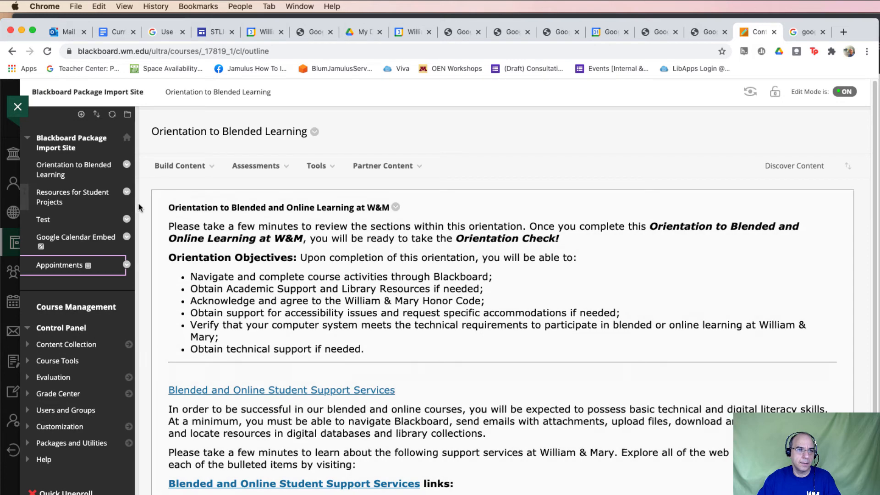
# Open the Appointments page and start a new Web Link from Build Content
pyautogui.click(60, 266)
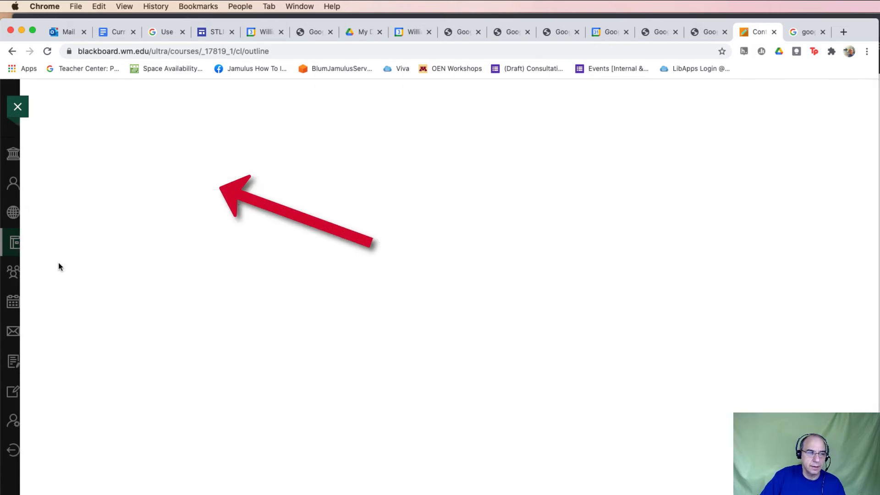
pyautogui.click(200, 192)
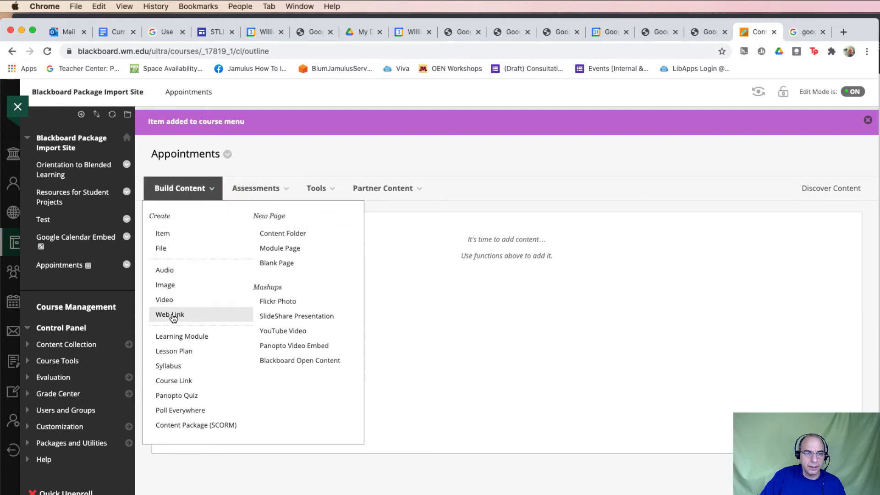
pyautogui.click(173, 316)
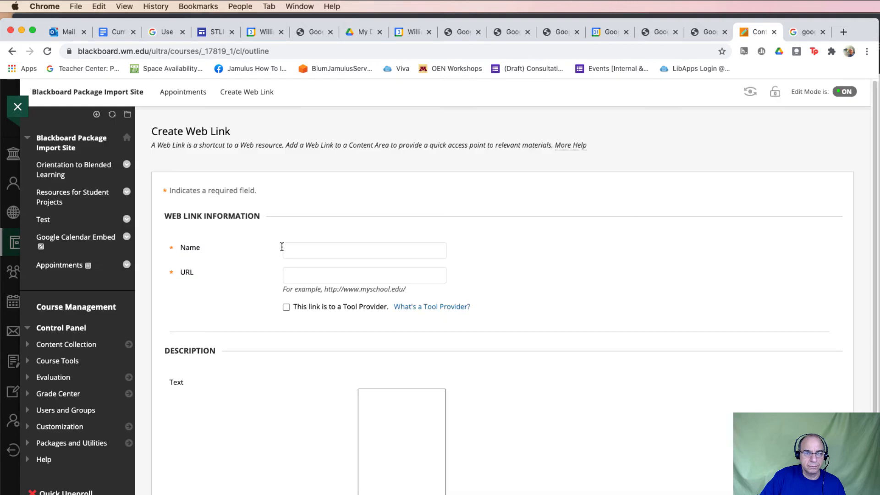
# Create a 'Student Meetings' web link to the pasted sign-up page URL, then open it to test
pyautogui.click(316, 250)
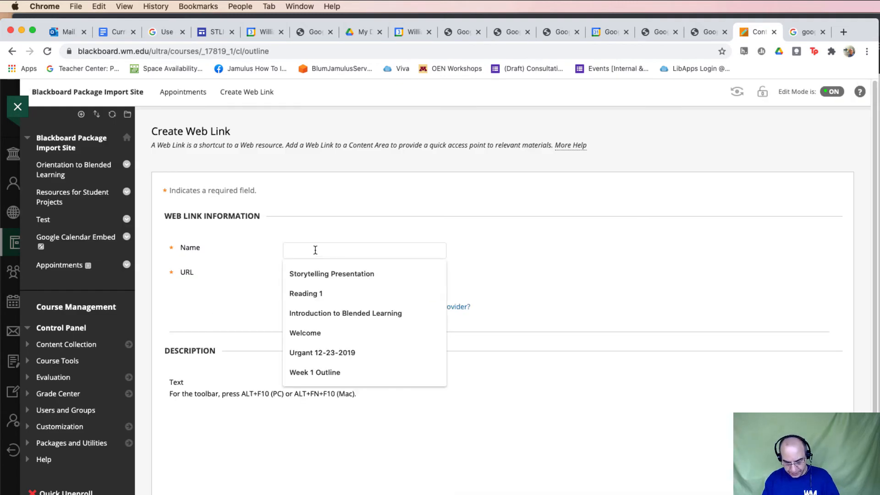
pyautogui.write('Student Meetings')
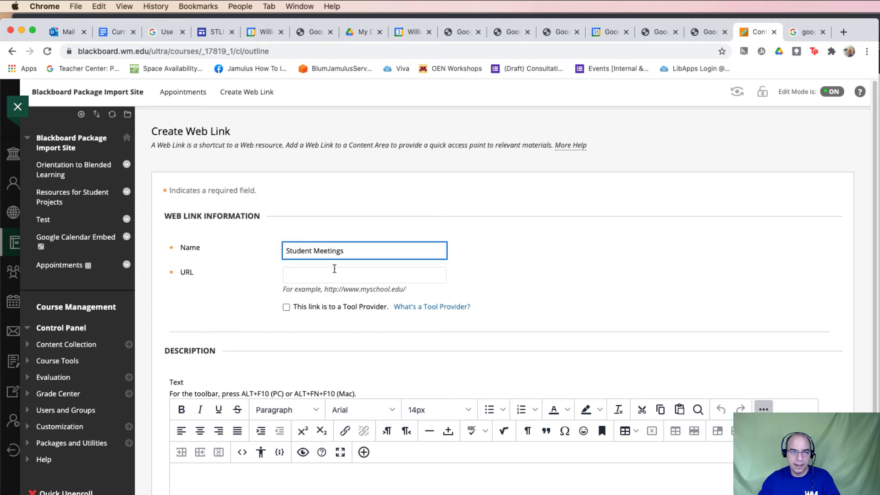
pyautogui.click(332, 275)
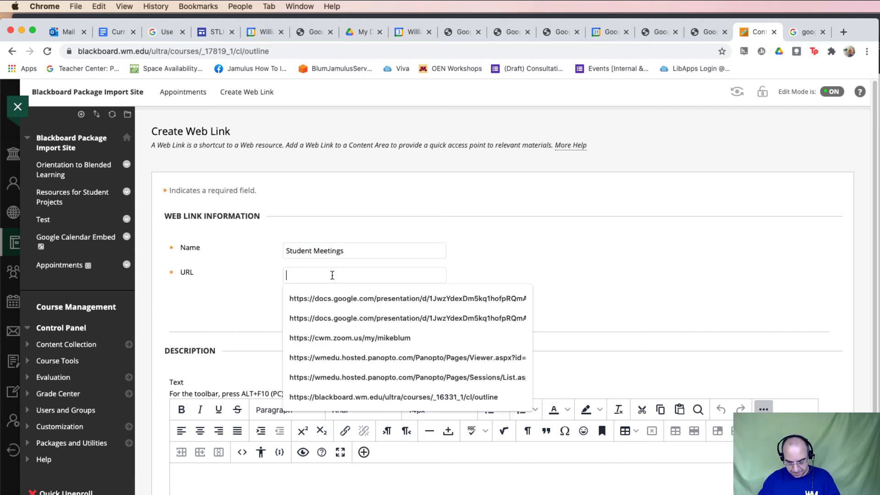
pyautogui.press('super+v')
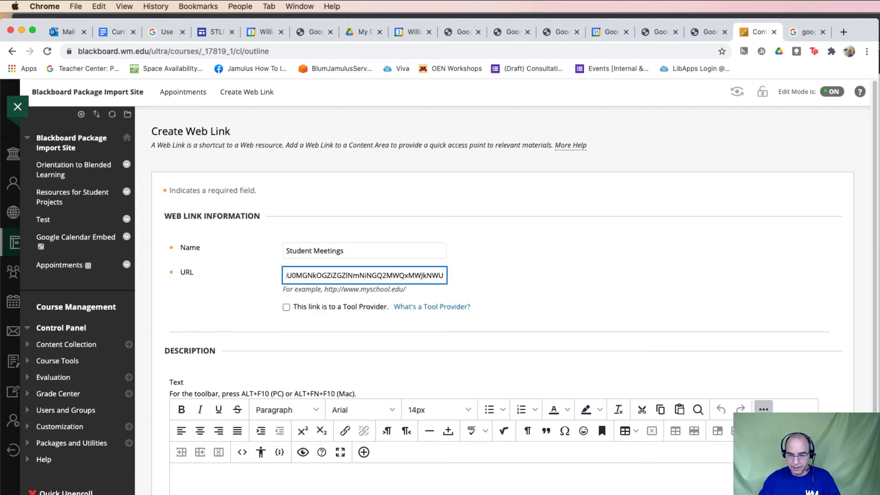
pyautogui.press('Return')
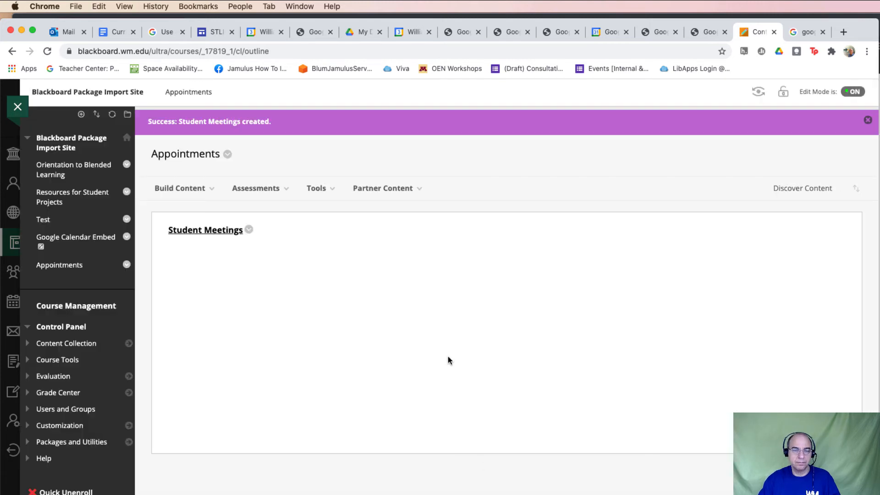
pyautogui.click(208, 229)
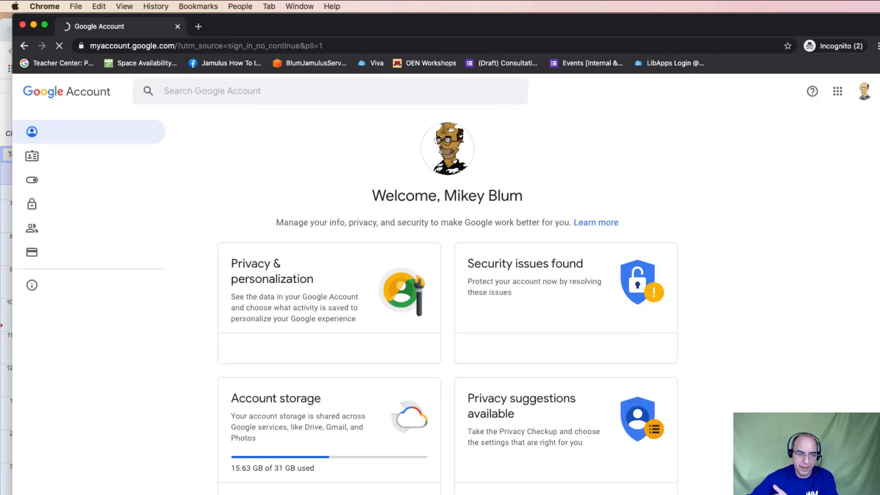
# As the second account, load the pasted sign-up URL and pick Thursday's 9:30 Student Meetings slot
pyautogui.click(838, 92)
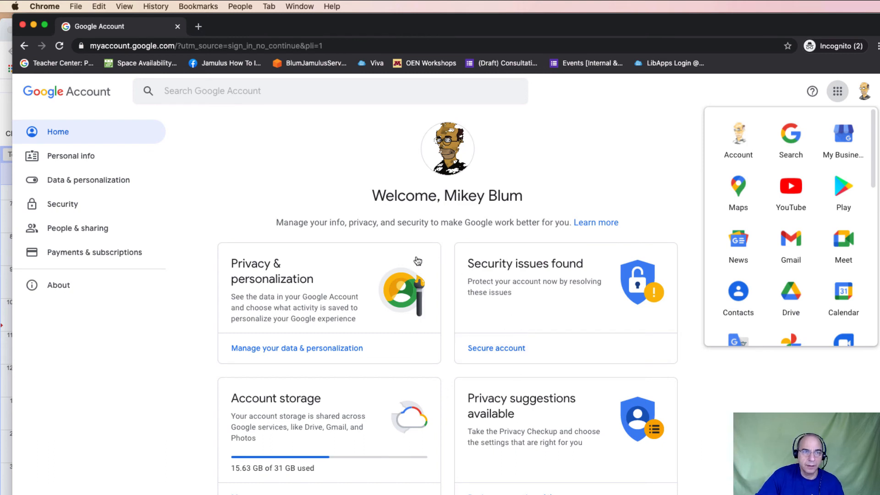
pyautogui.click(261, 46)
pyautogui.click(261, 45)
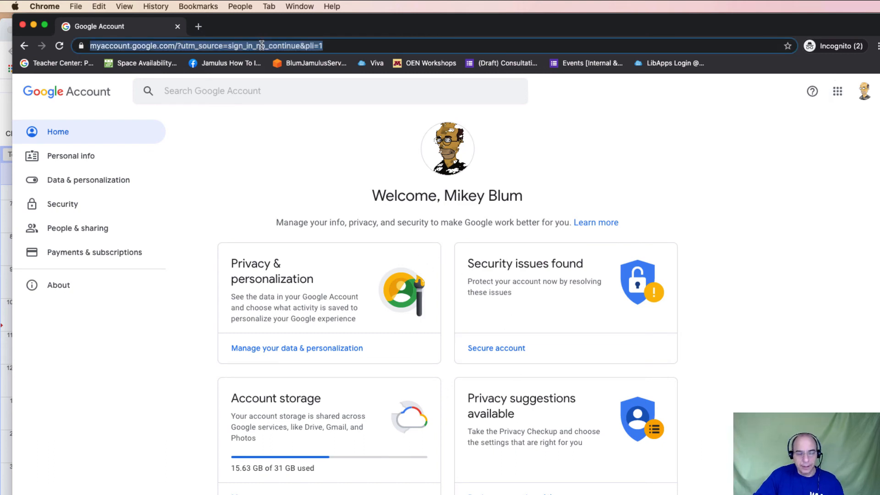
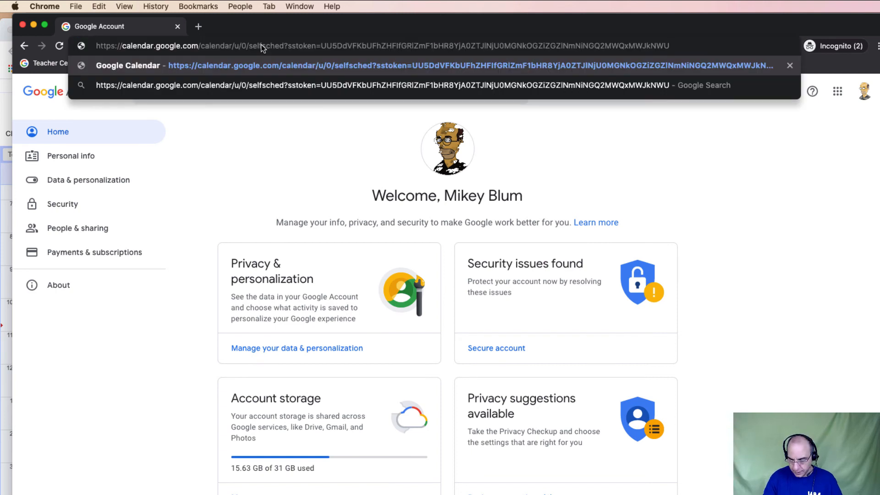
pyautogui.press('Return')
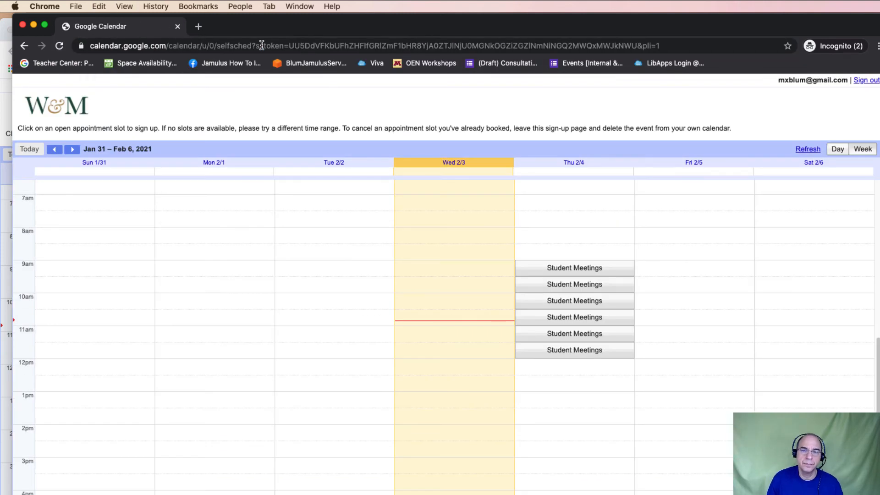
pyautogui.click(563, 286)
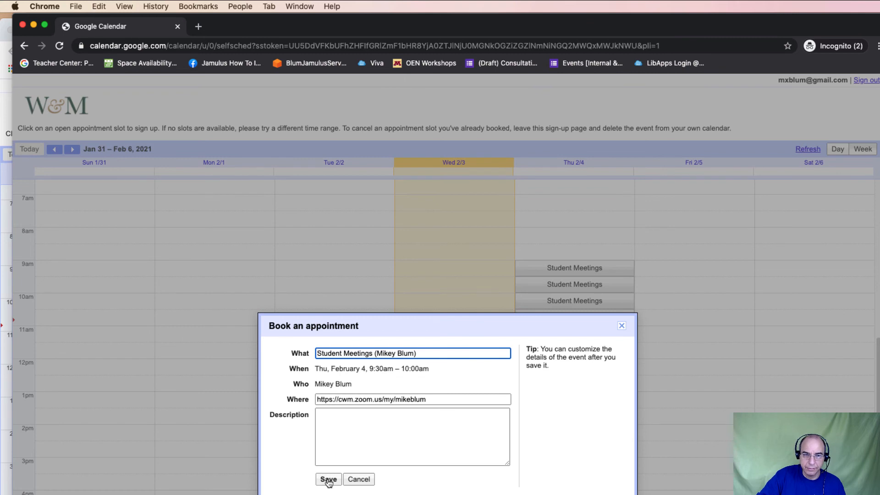
# Save the Thursday, February 4, 9:30–10:00am booking and dismiss the confirmation
pyautogui.click(327, 479)
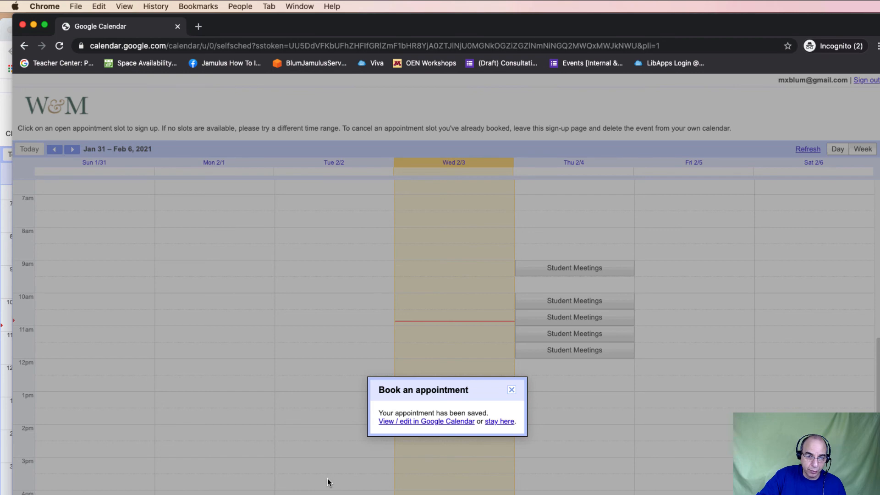
pyautogui.click(512, 389)
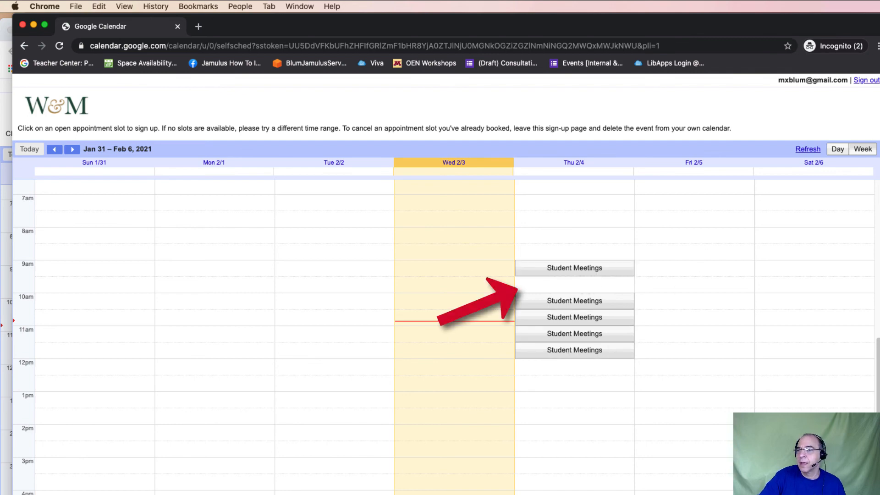
pyautogui.hotkey('ctrl', 'Up')
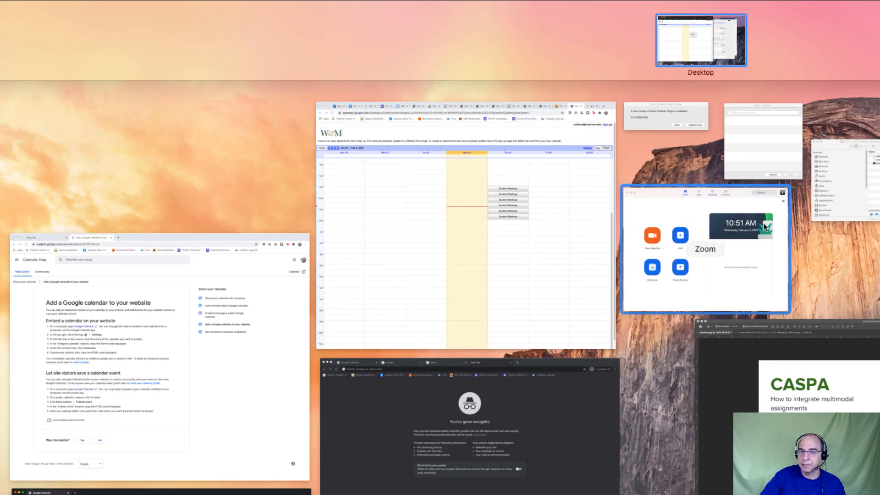
# In the instructor's calendar, hide the other class calendar and open the Thursday 9:30 booking
pyautogui.click(423, 269)
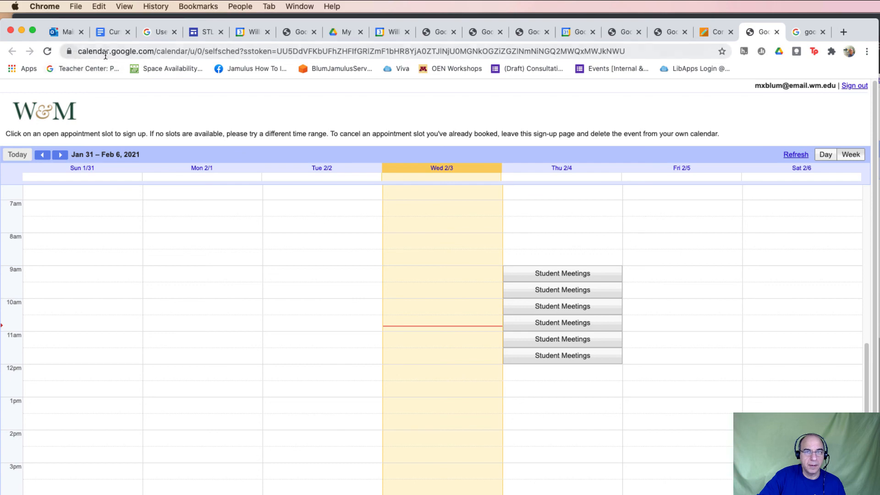
pyautogui.click(47, 52)
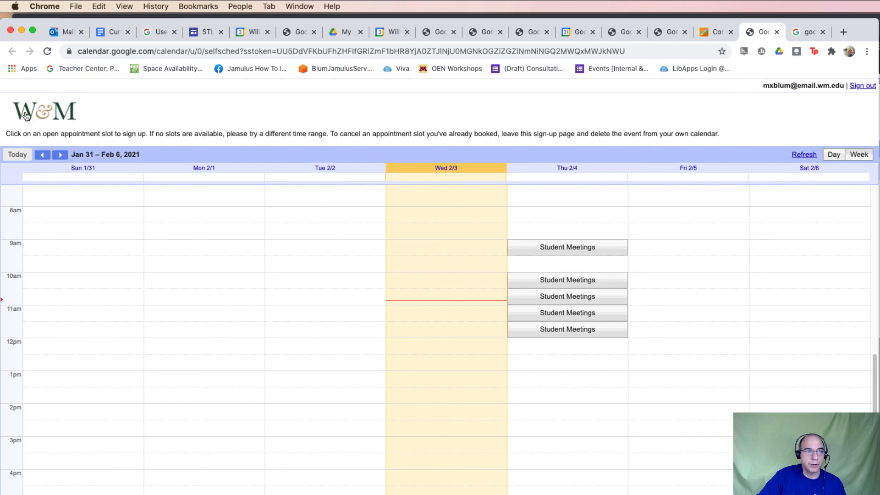
pyautogui.click(575, 31)
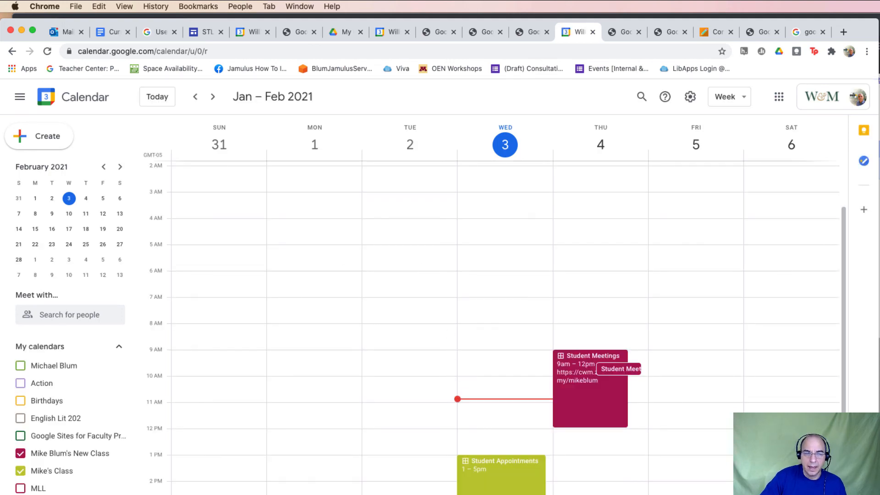
pyautogui.click(21, 472)
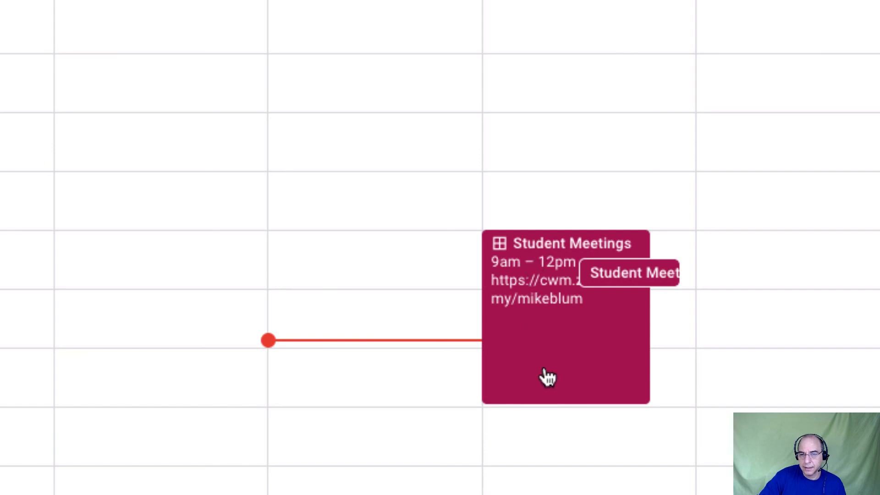
pyautogui.click(618, 275)
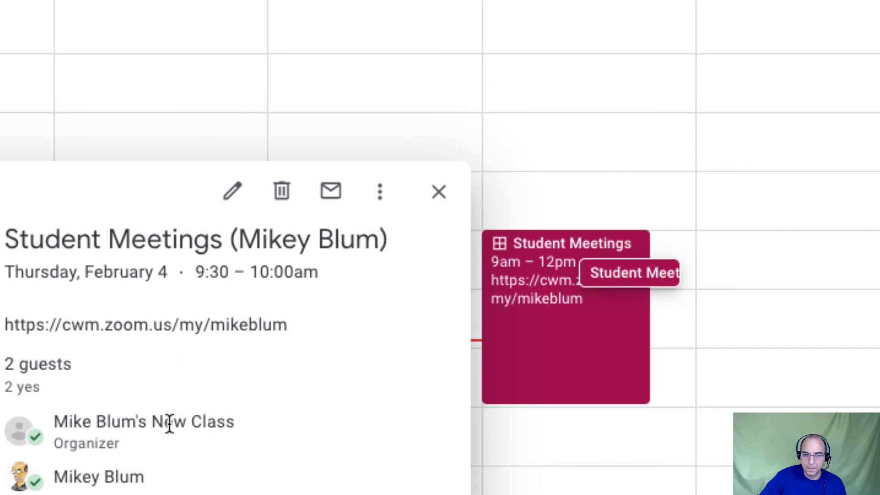
pyautogui.moveTo(168, 425)
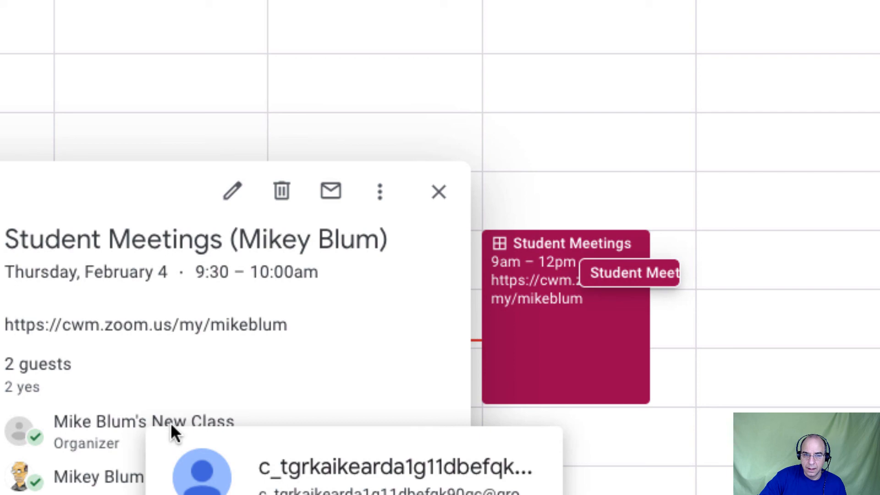